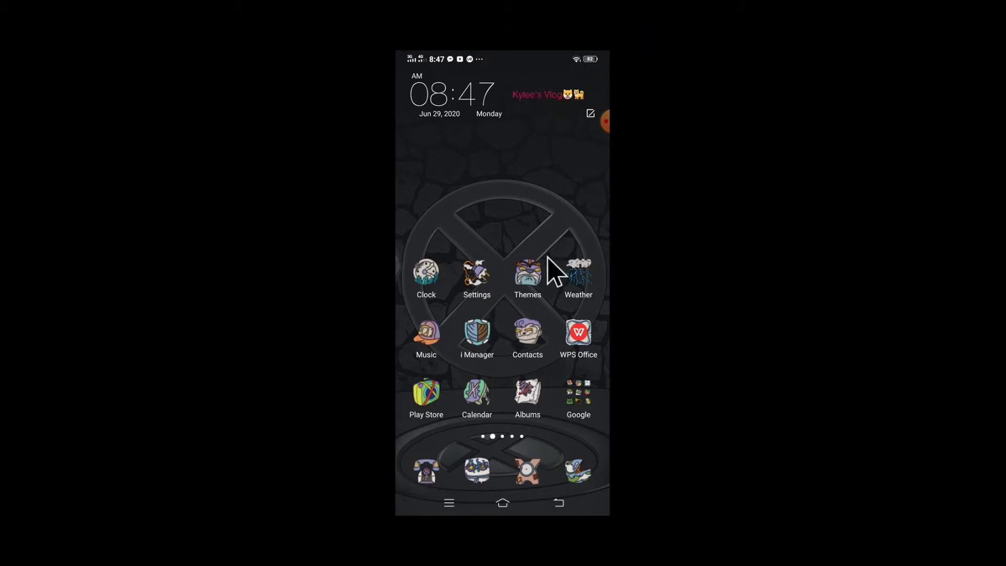
Launch YouTube from the Google apps folder and open the Accounts list from the profile avatar.
left_click(582, 398)
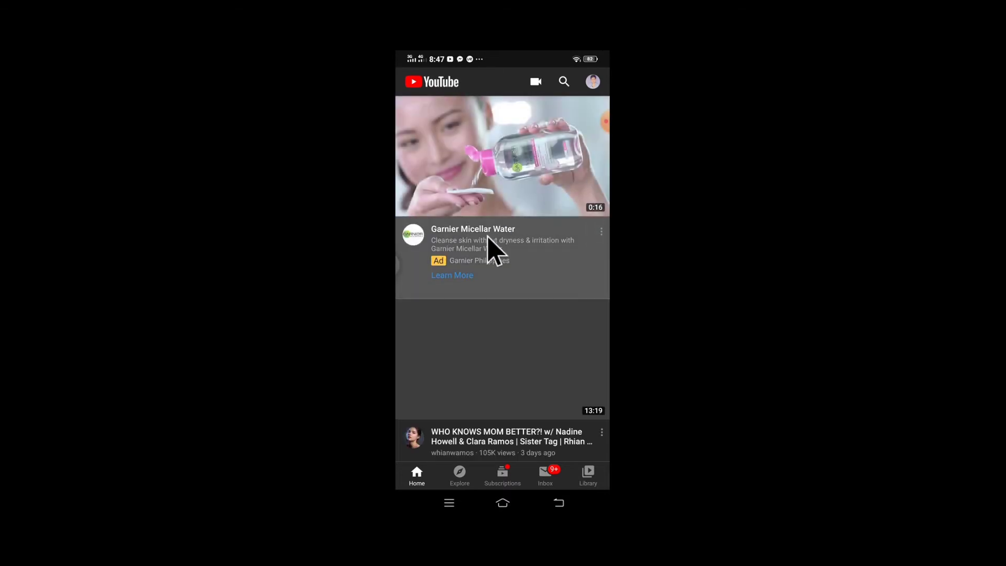
left_click(593, 82)
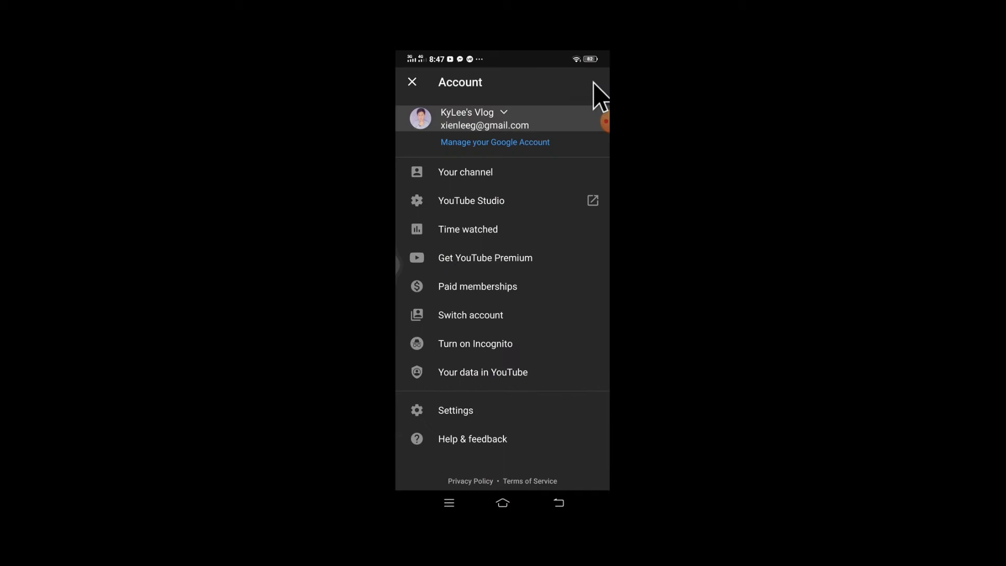
left_click(504, 113)
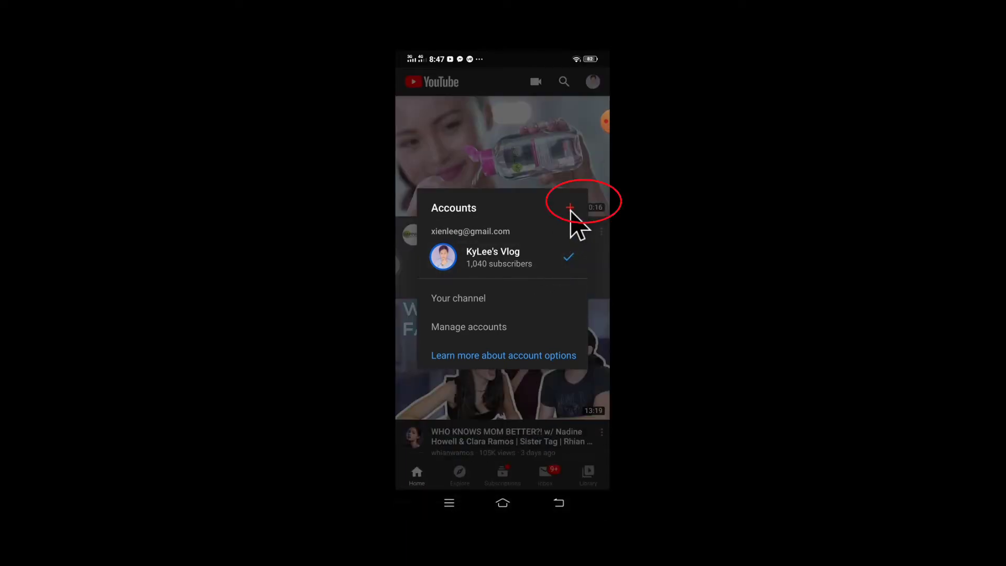
Choose to add another Google account and enter the 4-digit lock-screen PIN.
left_click(569, 207)
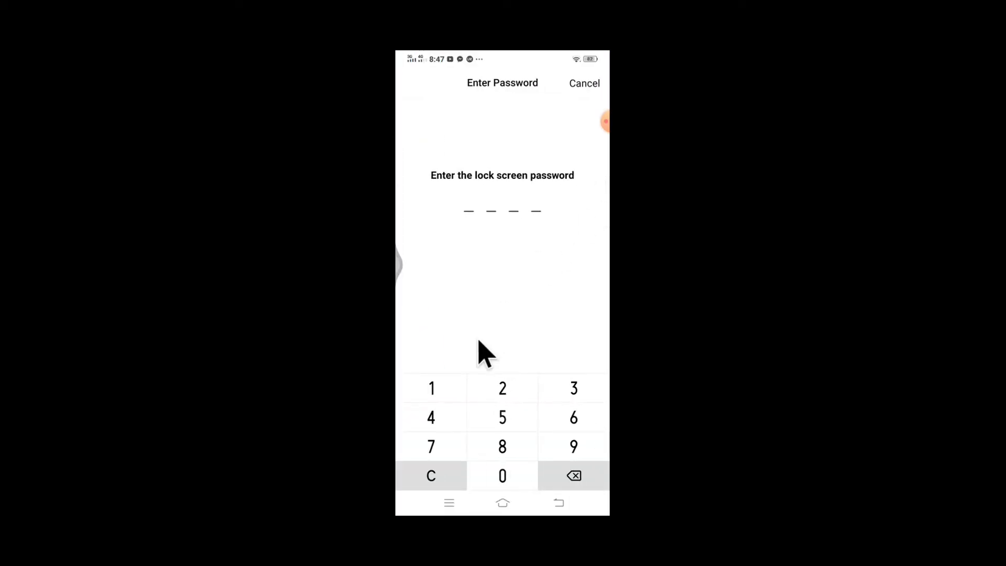
left_click(502, 387)
left_click(499, 417)
left_click(457, 445)
left_click(503, 448)
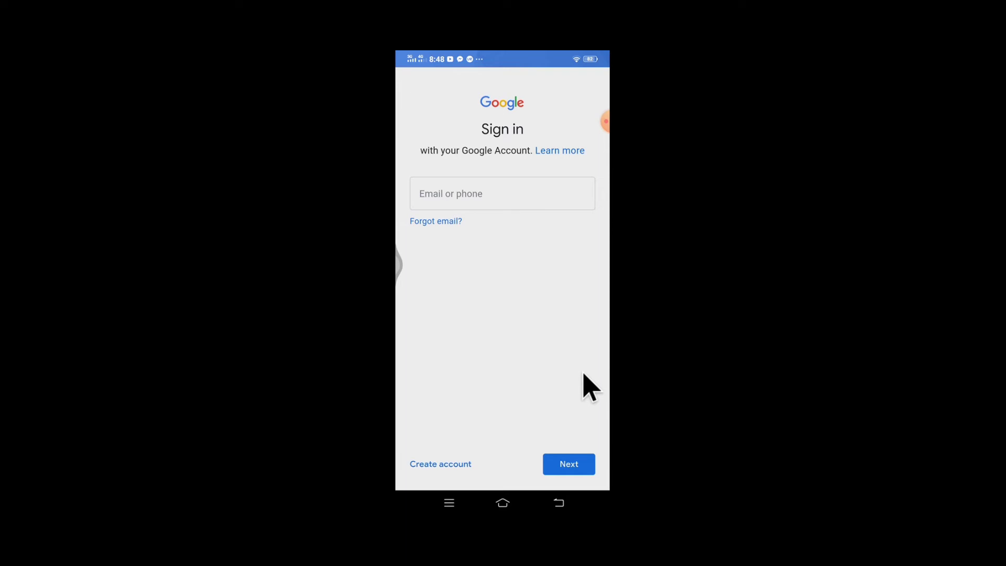
Fill in the Email or phone field with the new account's address and continue.
left_click(471, 193)
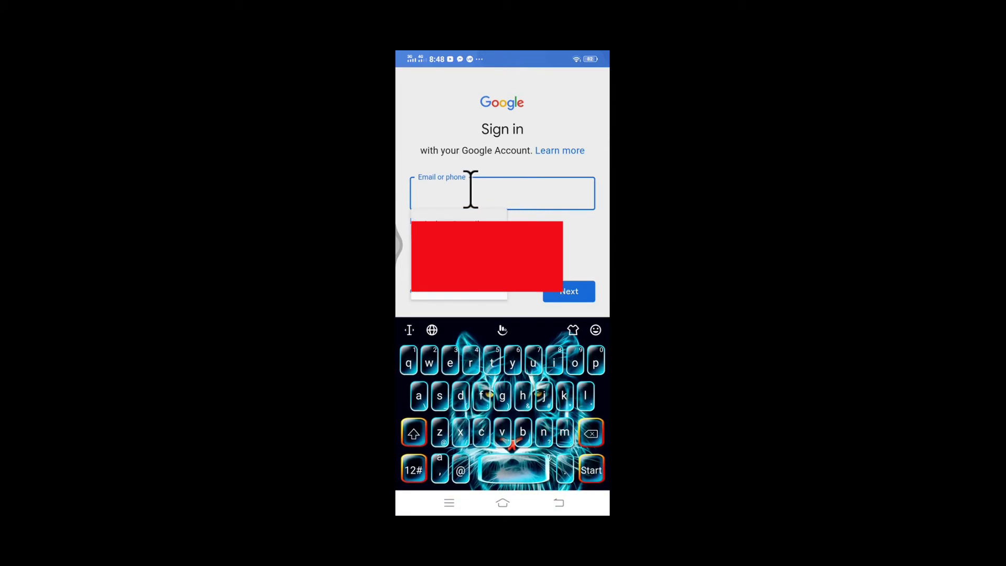
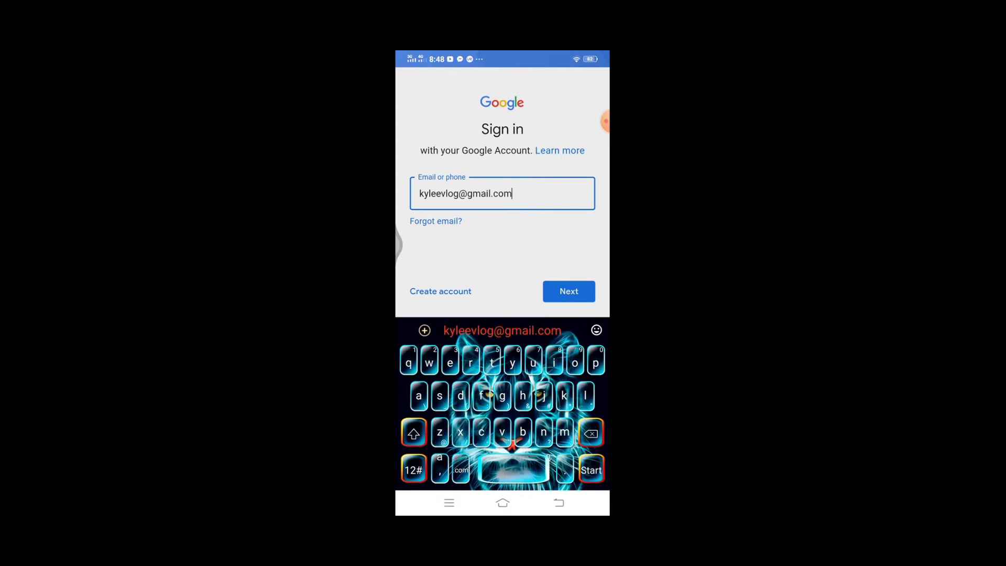
key("Return")
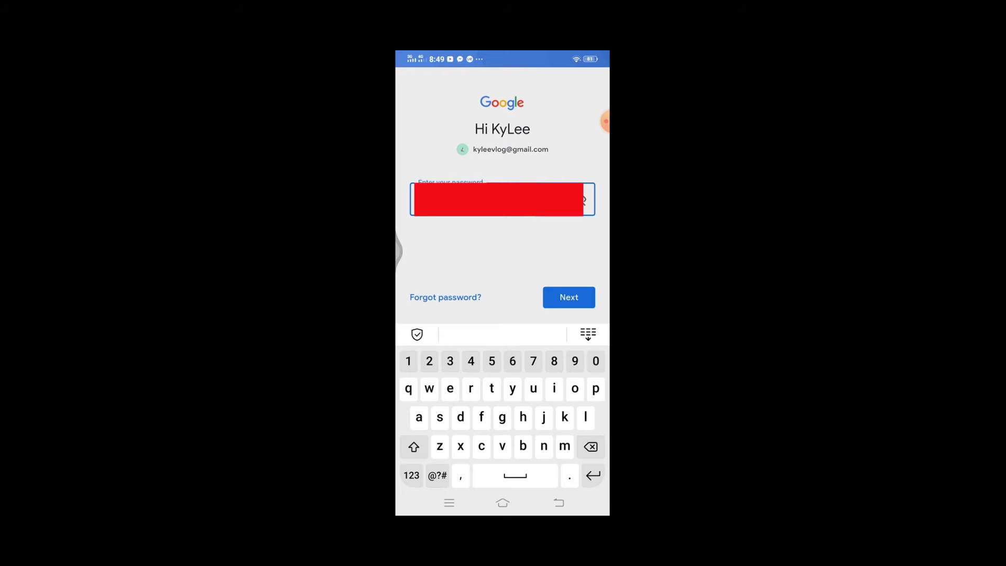
Submit the entered password, agree to Google's terms, and accept Google services.
key("Escape")
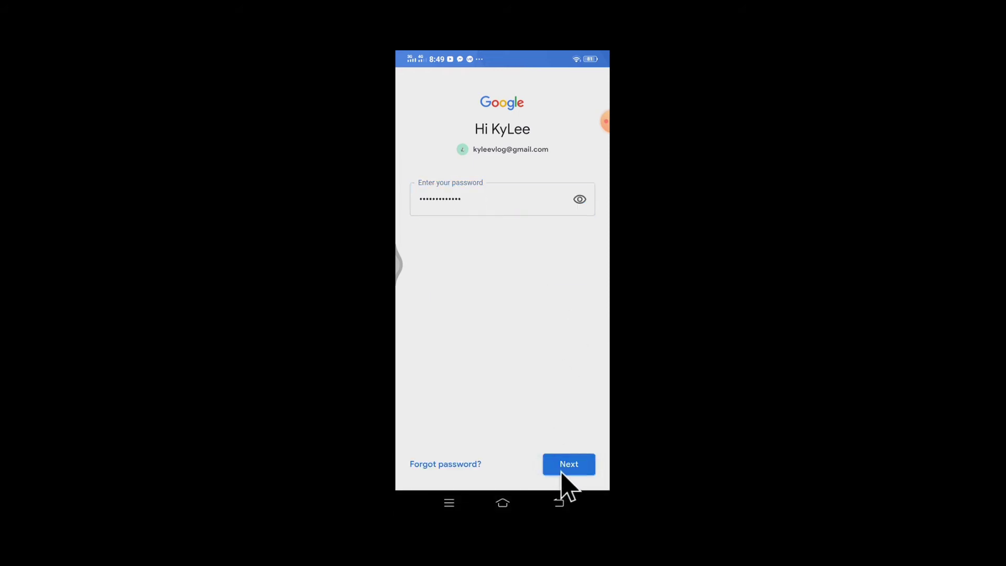
left_click(561, 474)
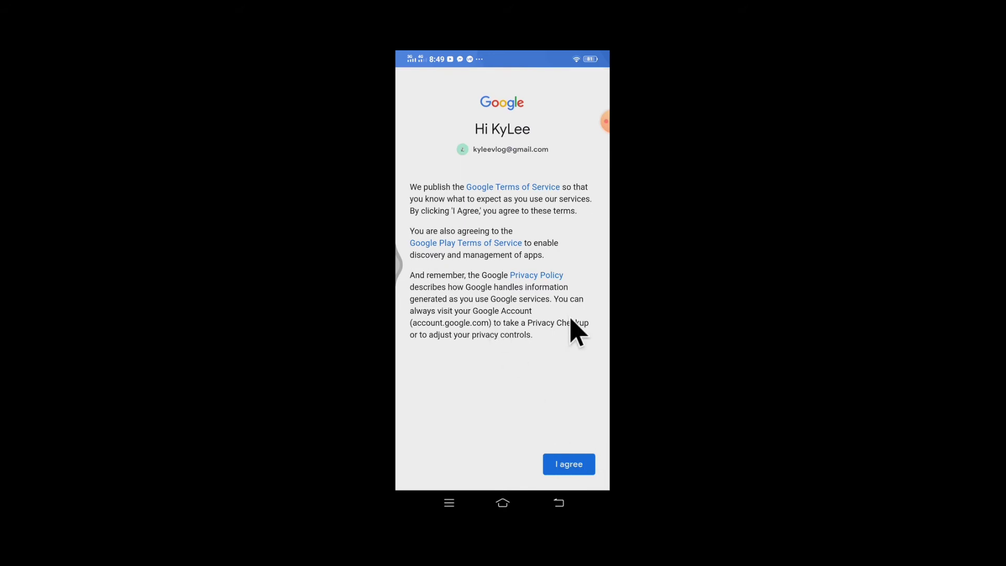
left_click(566, 466)
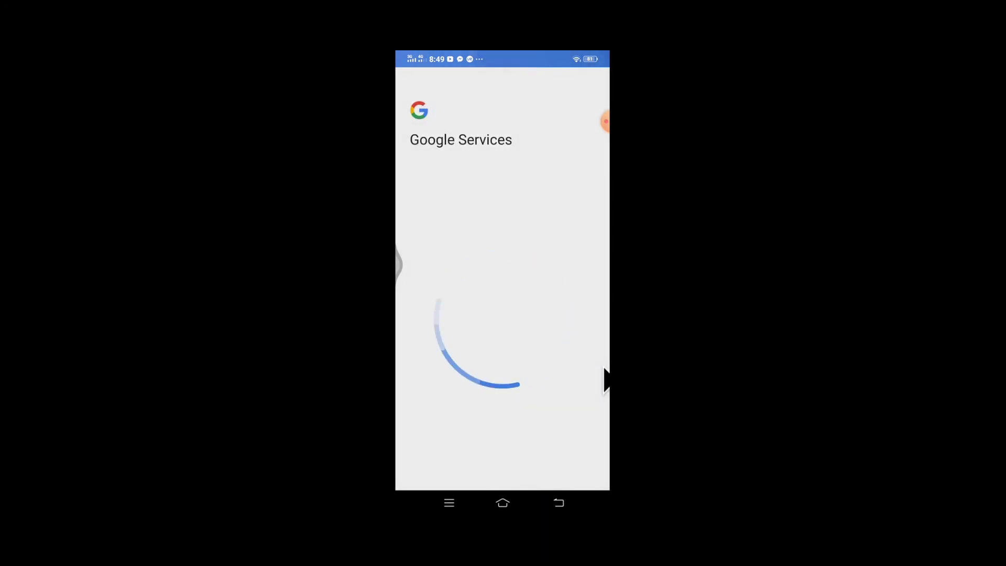
left_click(571, 475)
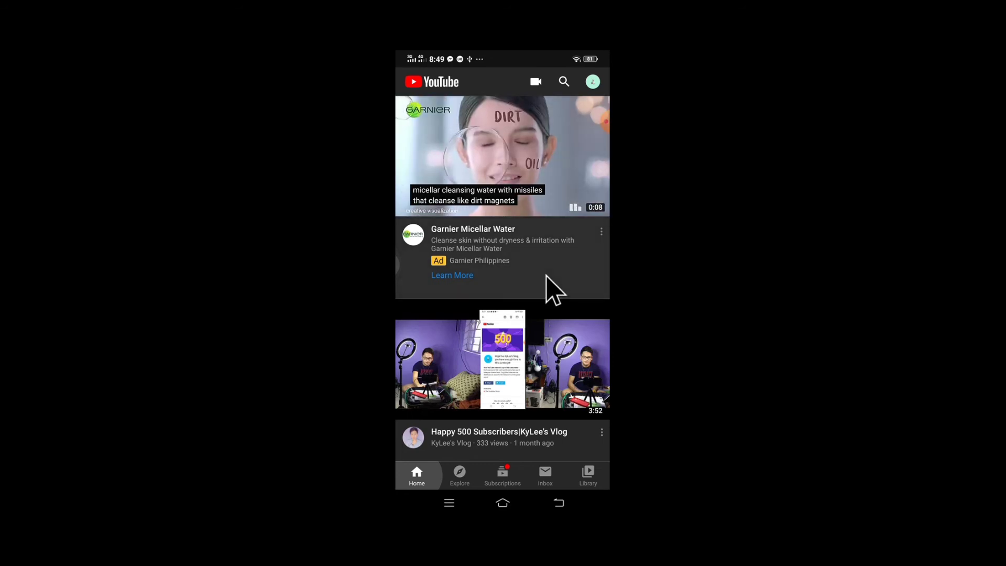
left_click(592, 81)
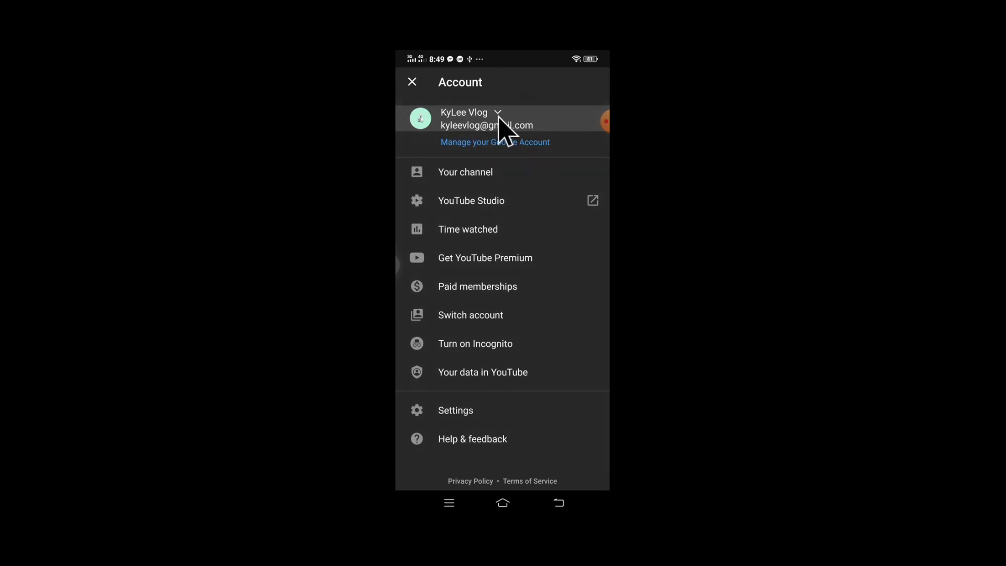
left_click(476, 178)
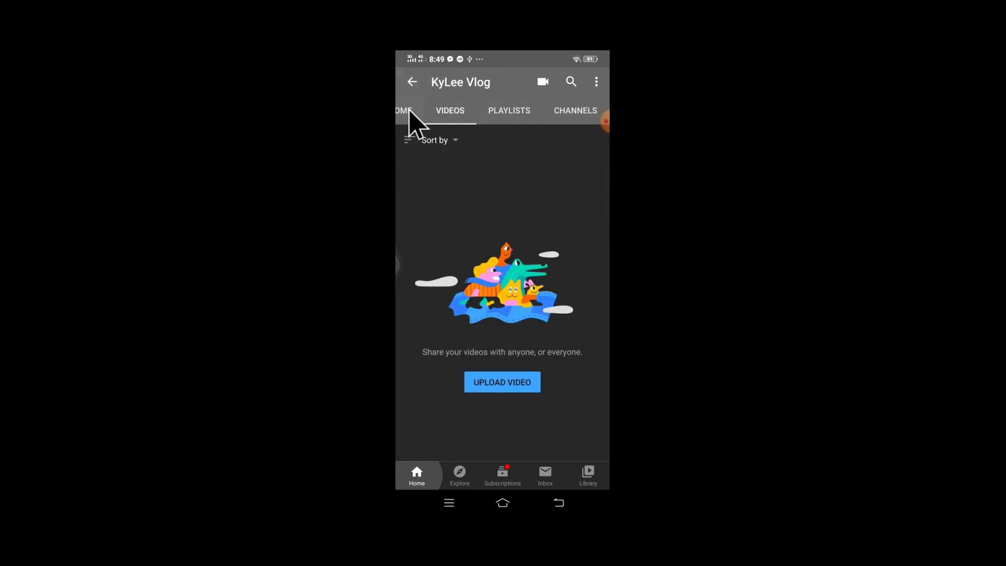
left_click(409, 111)
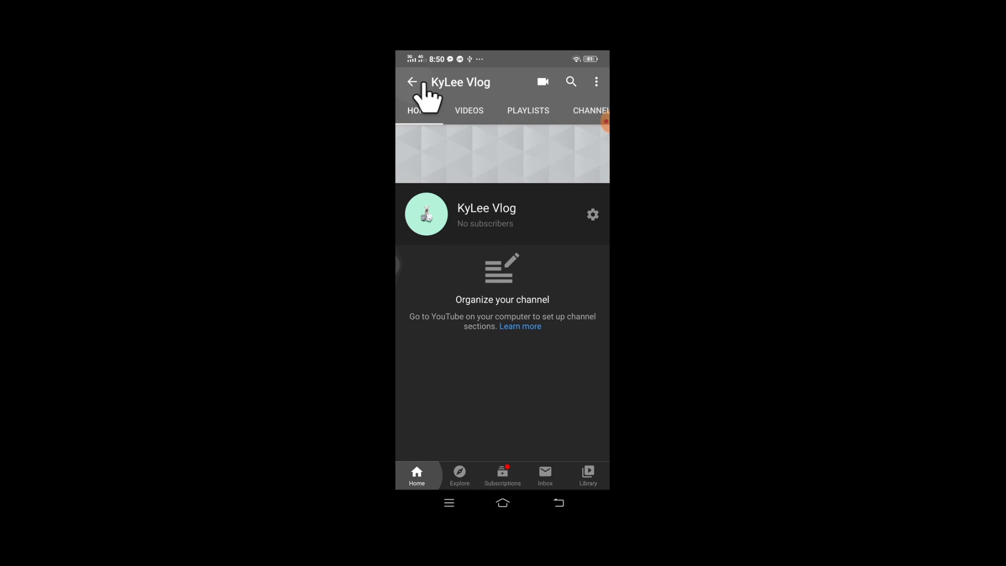
left_click(412, 83)
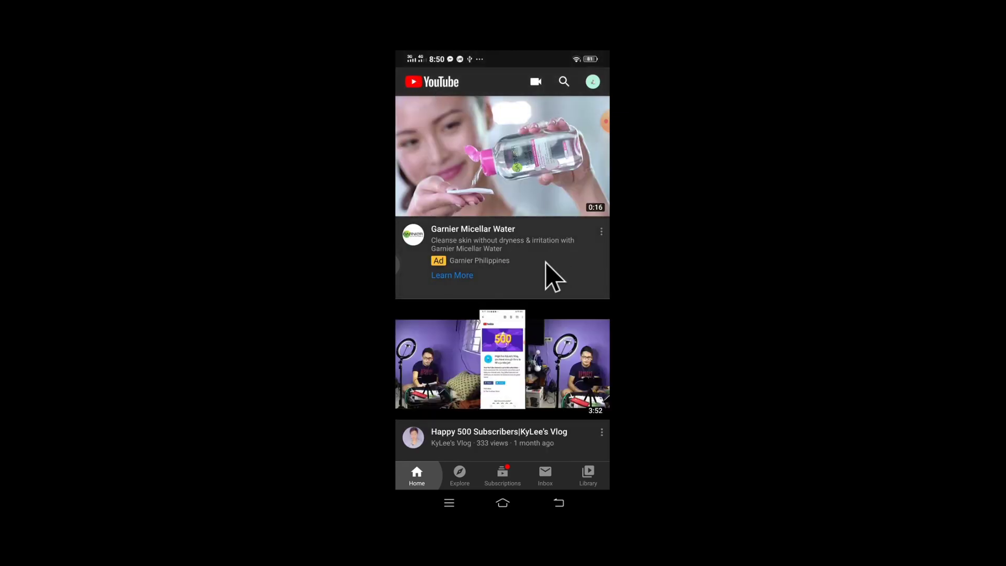